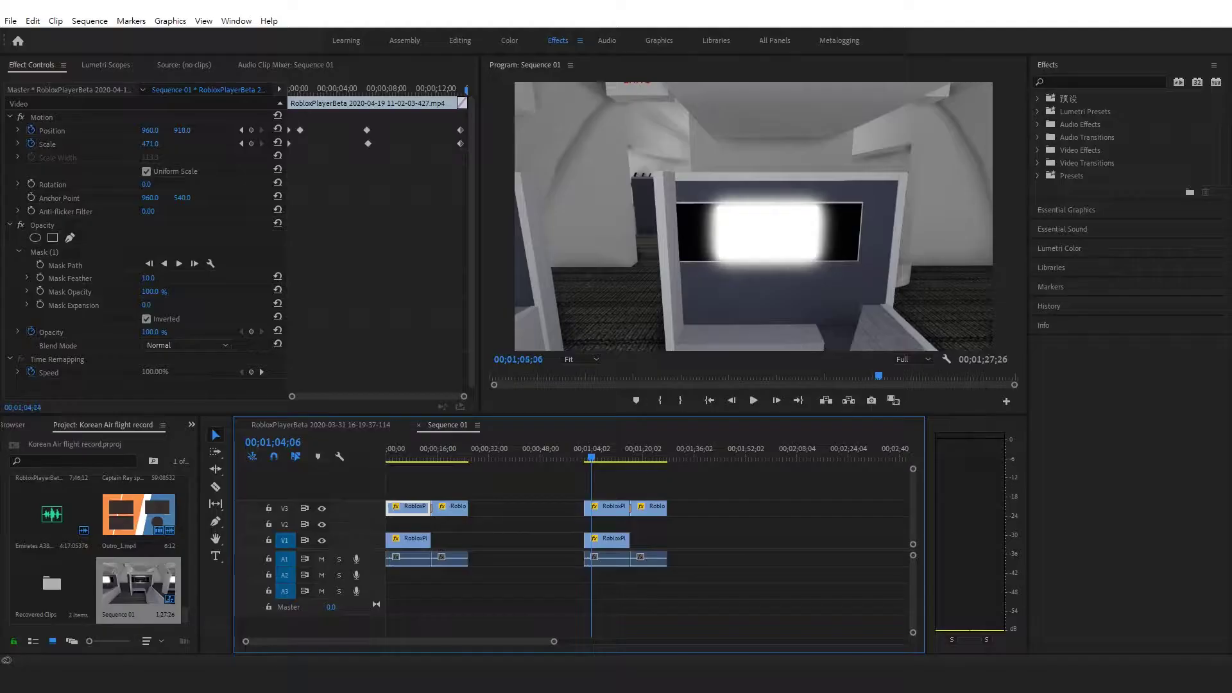
pyautogui.moveTo(612, 457); pyautogui.dragTo(569, 457)
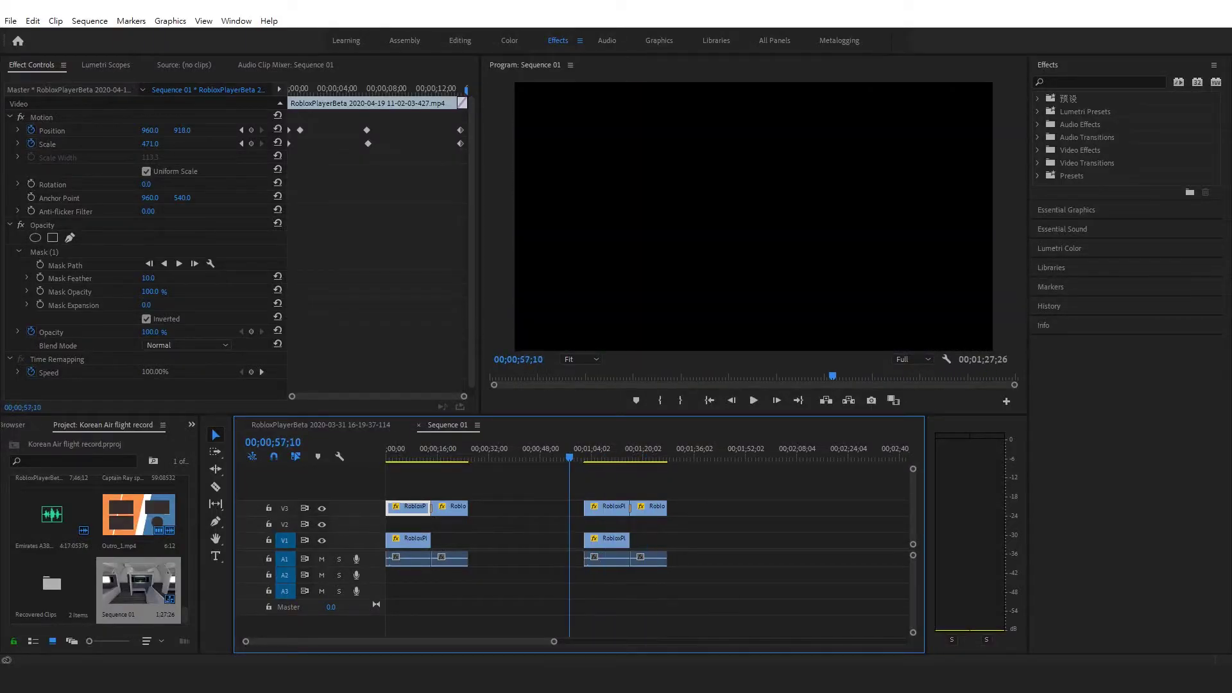
pyautogui.click(609, 507)
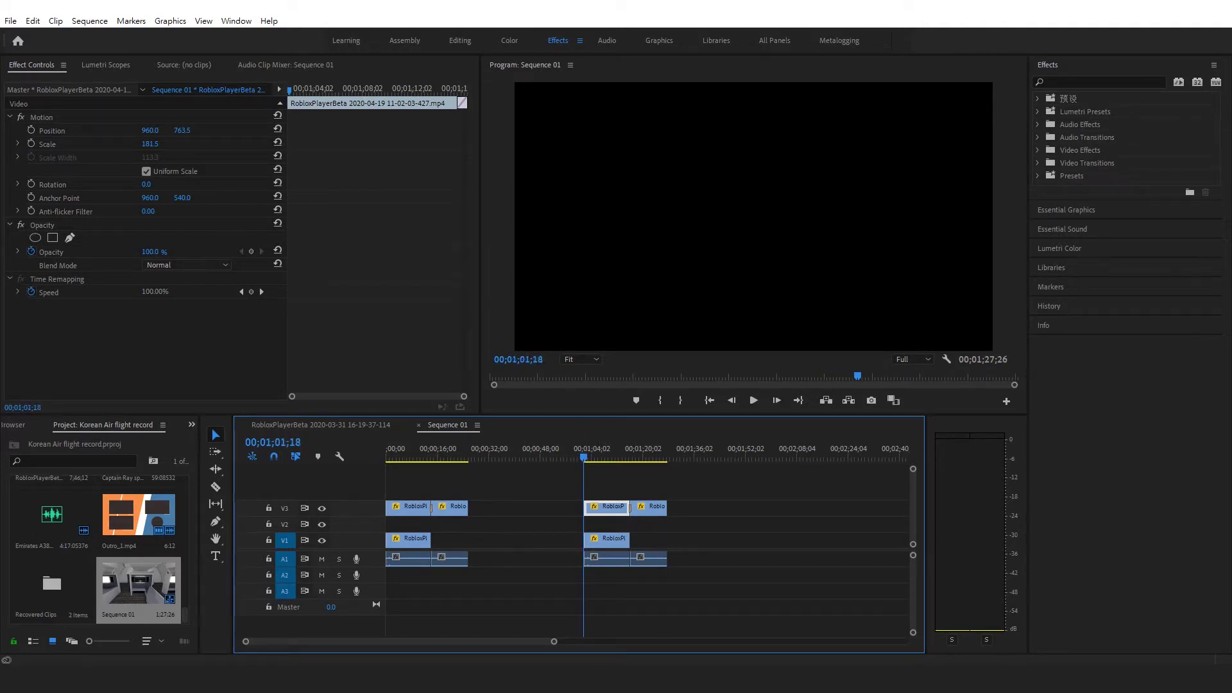
pyautogui.click(599, 539)
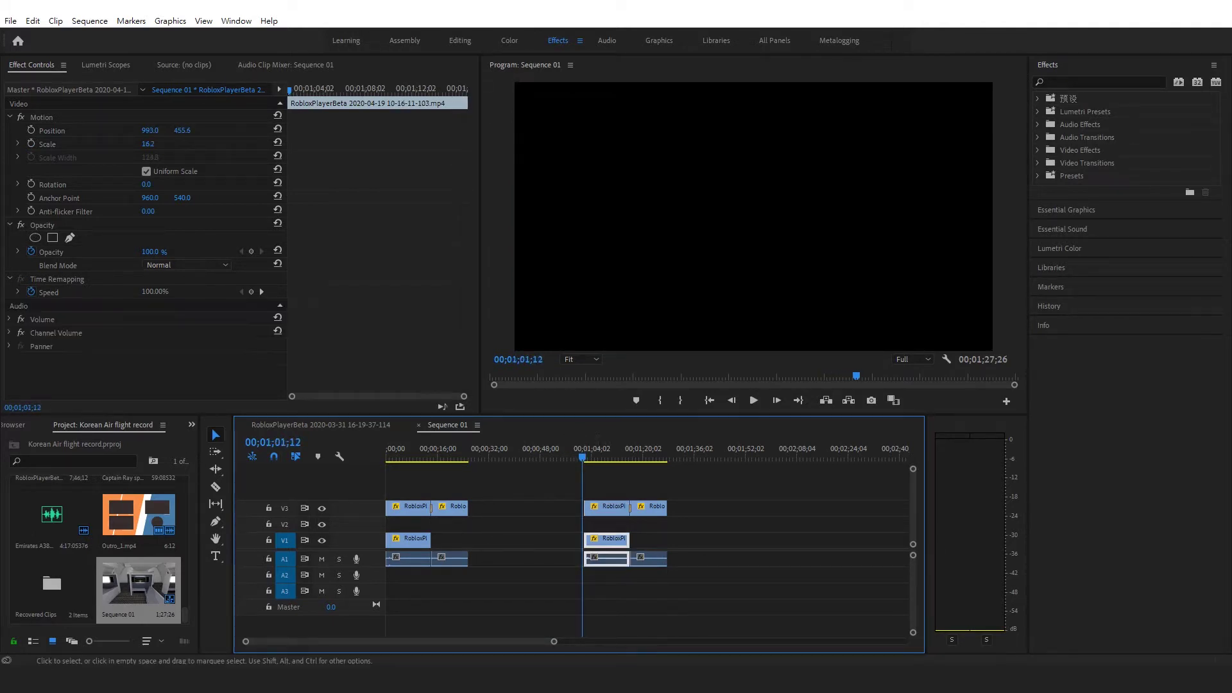
pyautogui.press('space')
pyautogui.press('space')
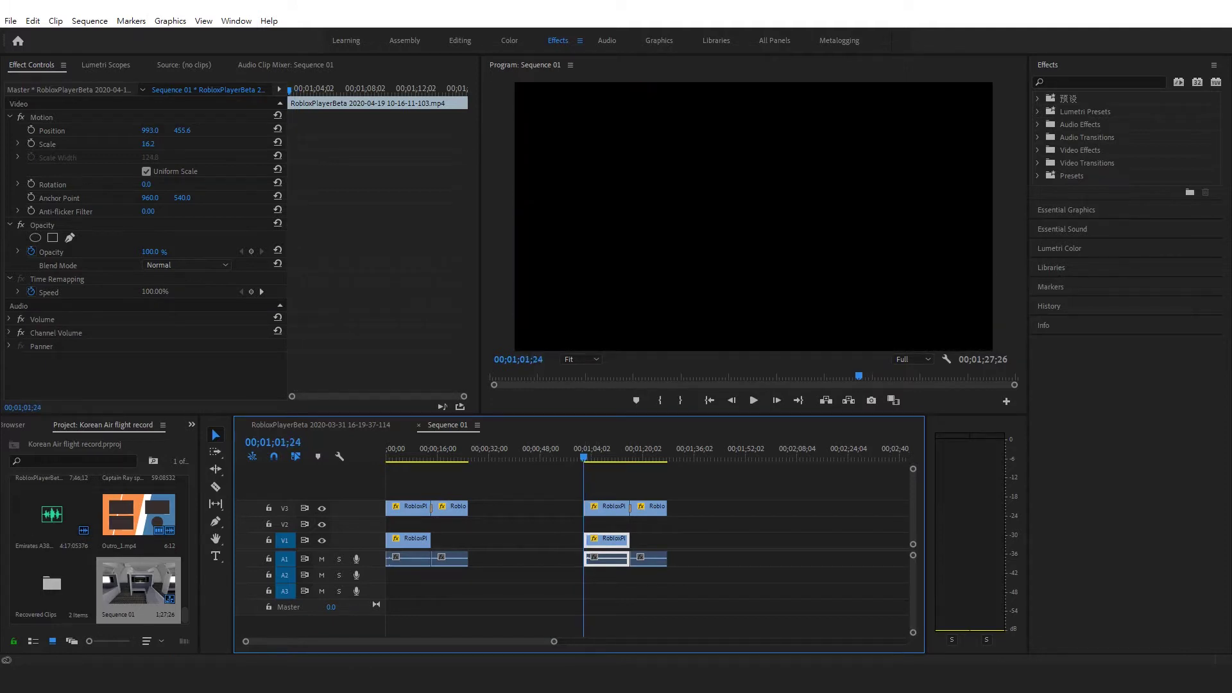
pyautogui.click(580, 449)
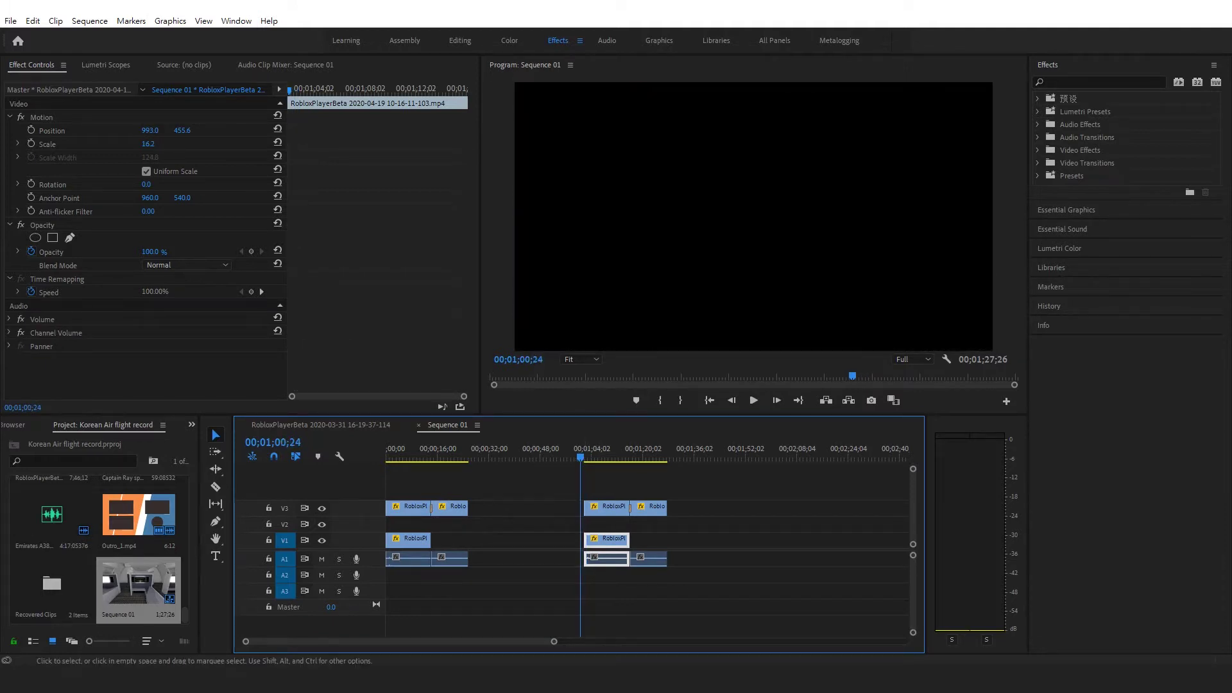
pyautogui.moveTo(580, 457); pyautogui.dragTo(572, 457)
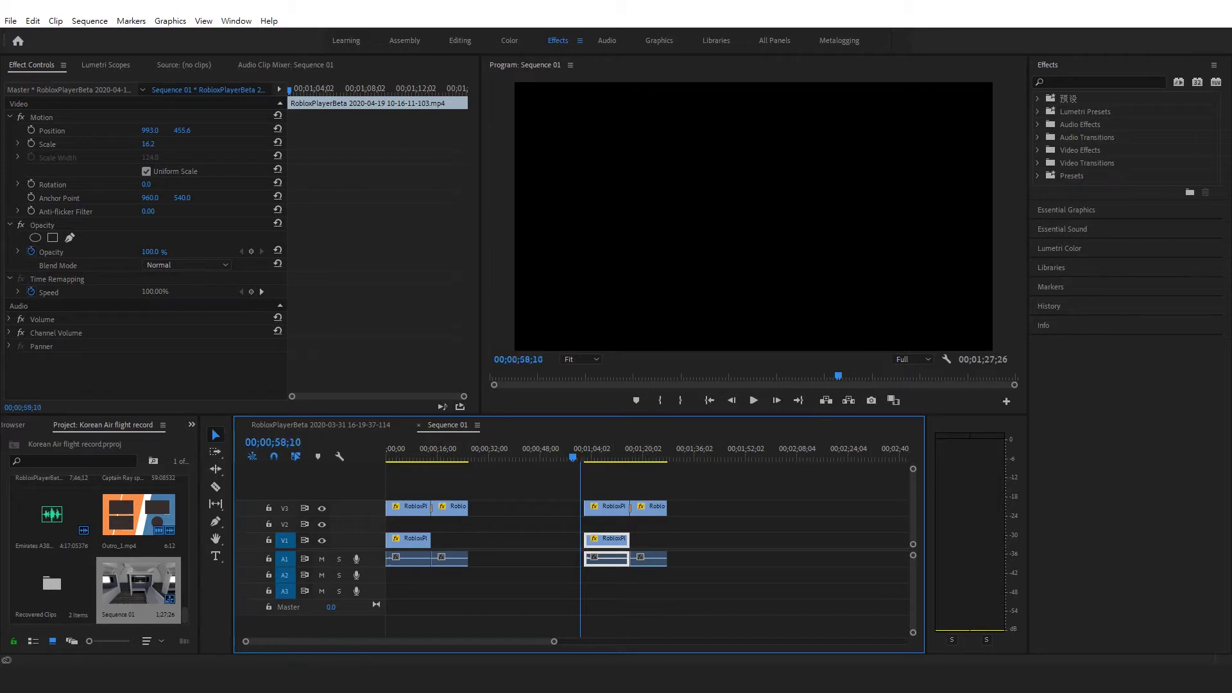
# Add an inverted rectangular opacity mask to the first V3 airplane clip of the second clip group at 00;01;02;00.
pyautogui.press('Down')
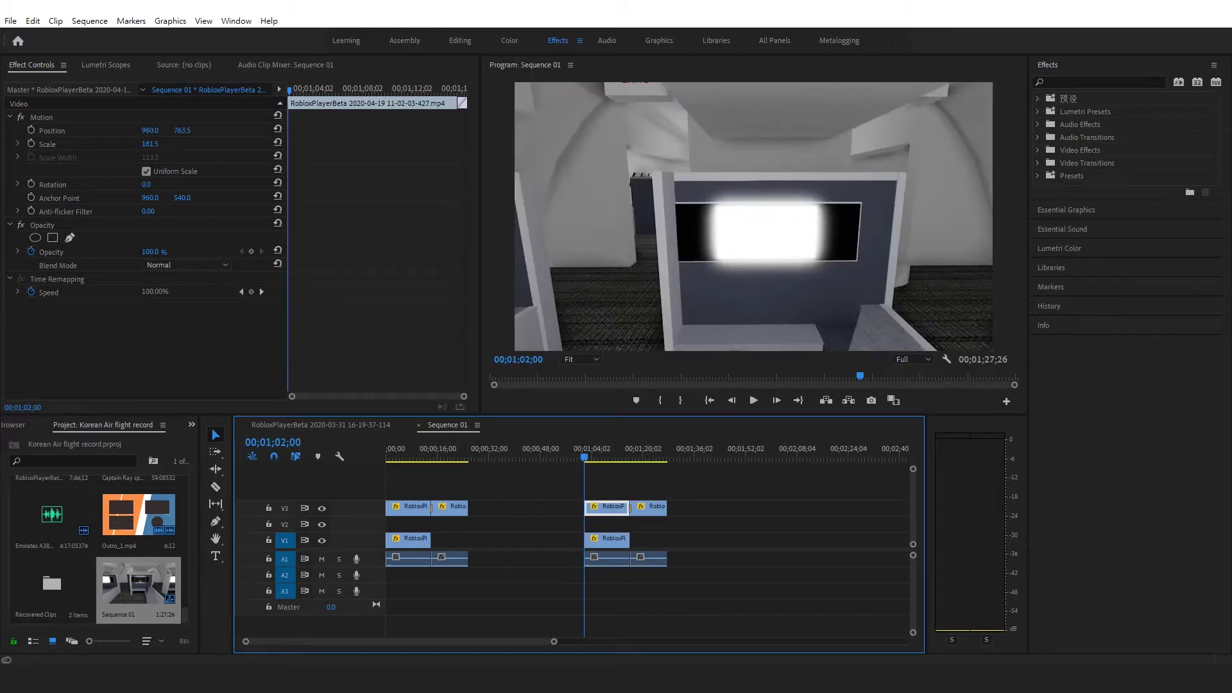
pyautogui.click(52, 237)
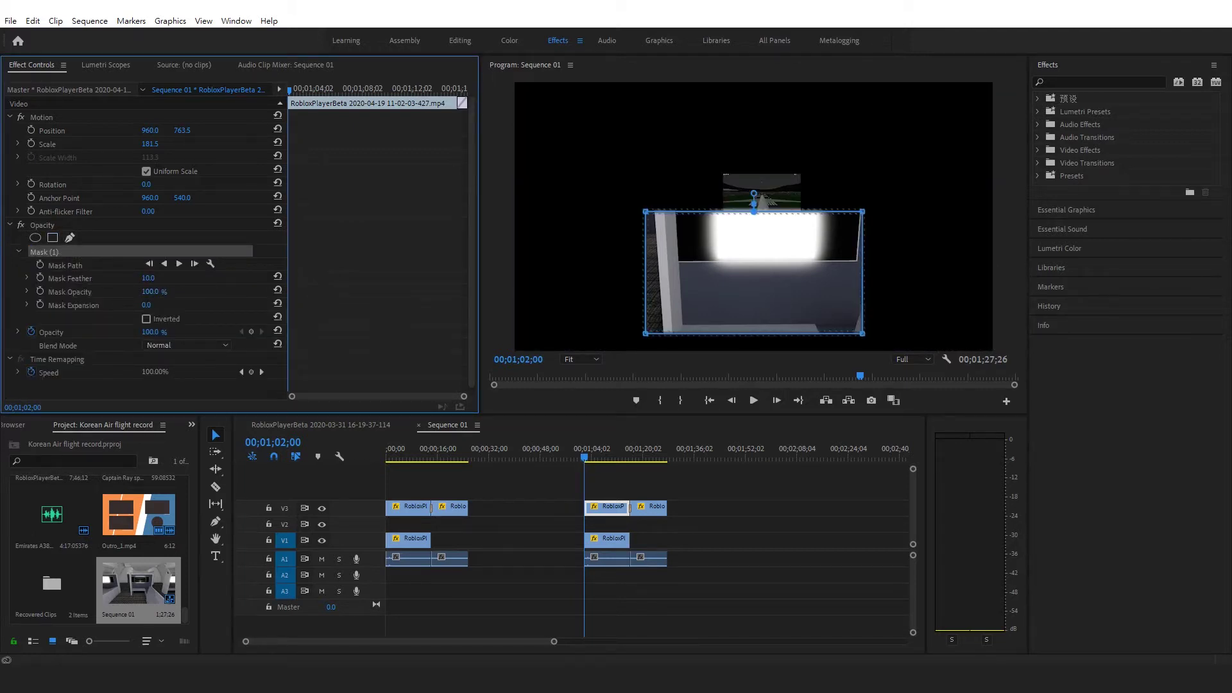
pyautogui.click(146, 319)
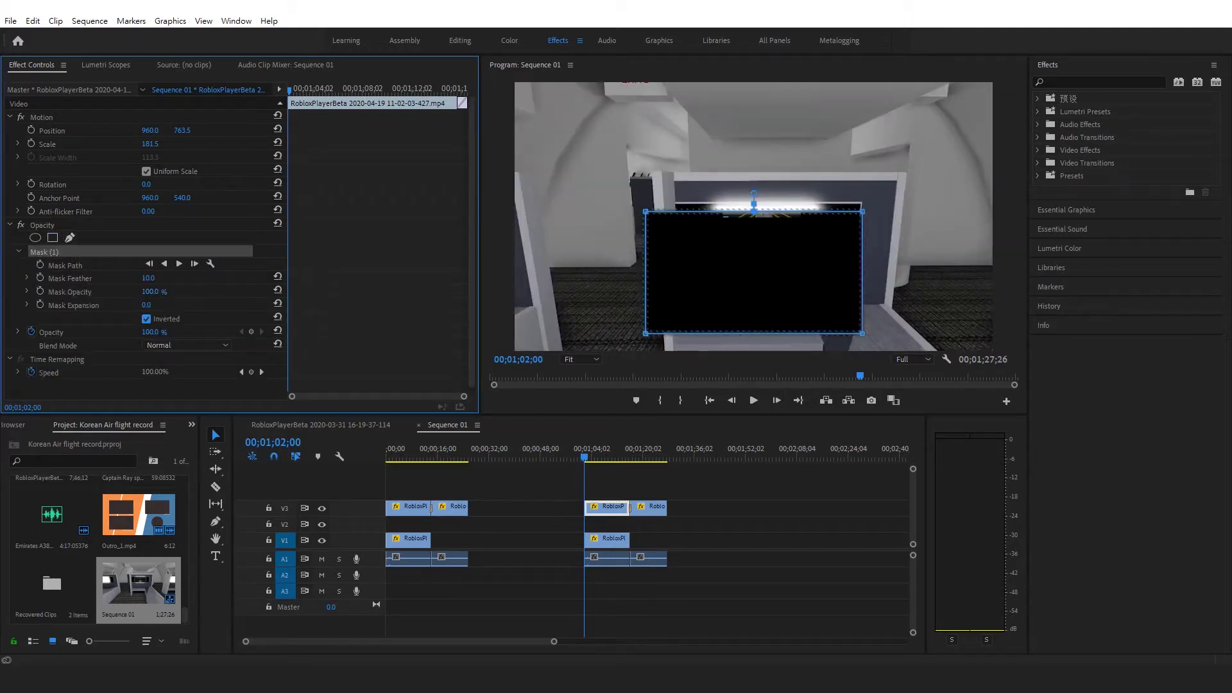
# Reshape the mask by moving its four corners onto the edges of the glowing white seat-back screen.
pyautogui.moveTo(646, 211); pyautogui.dragTo(719, 209)
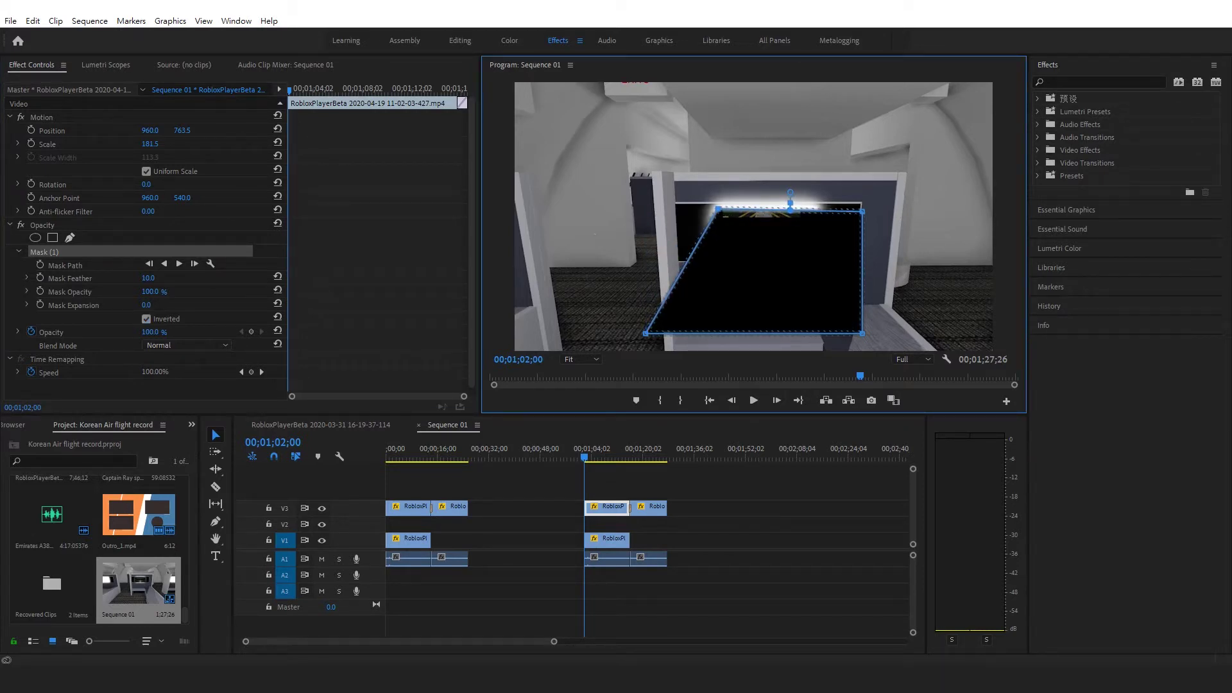
pyautogui.moveTo(862, 211); pyautogui.dragTo(815, 203)
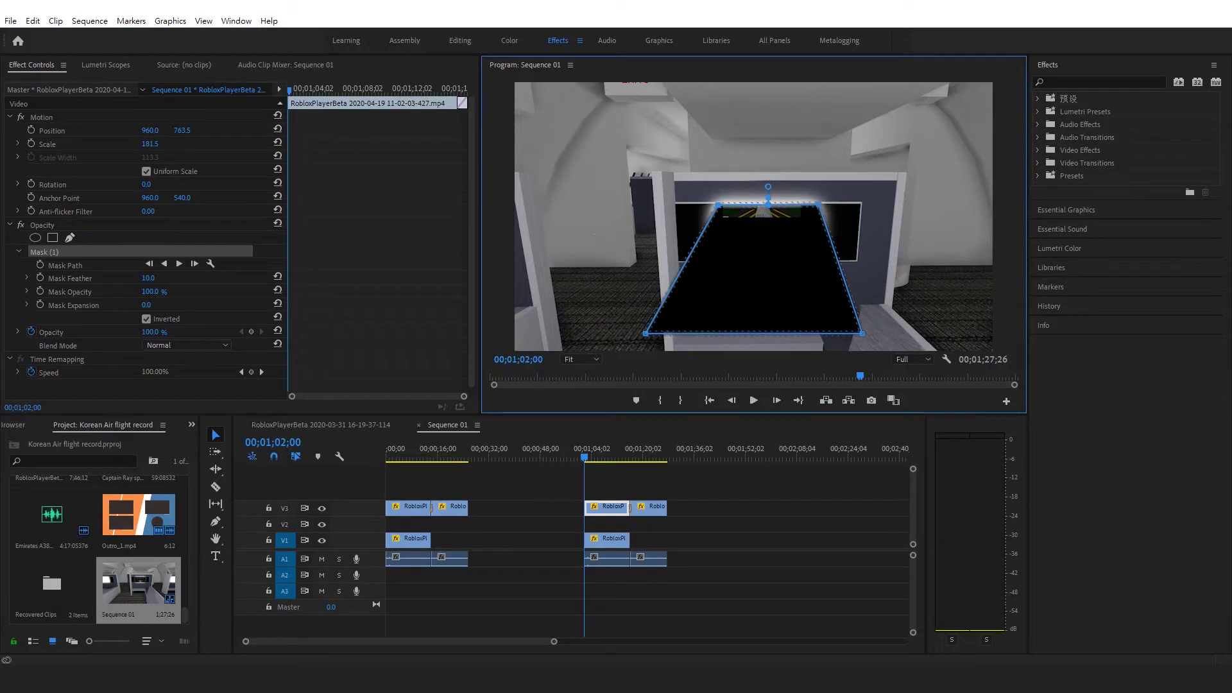
pyautogui.moveTo(645, 333); pyautogui.dragTo(719, 252)
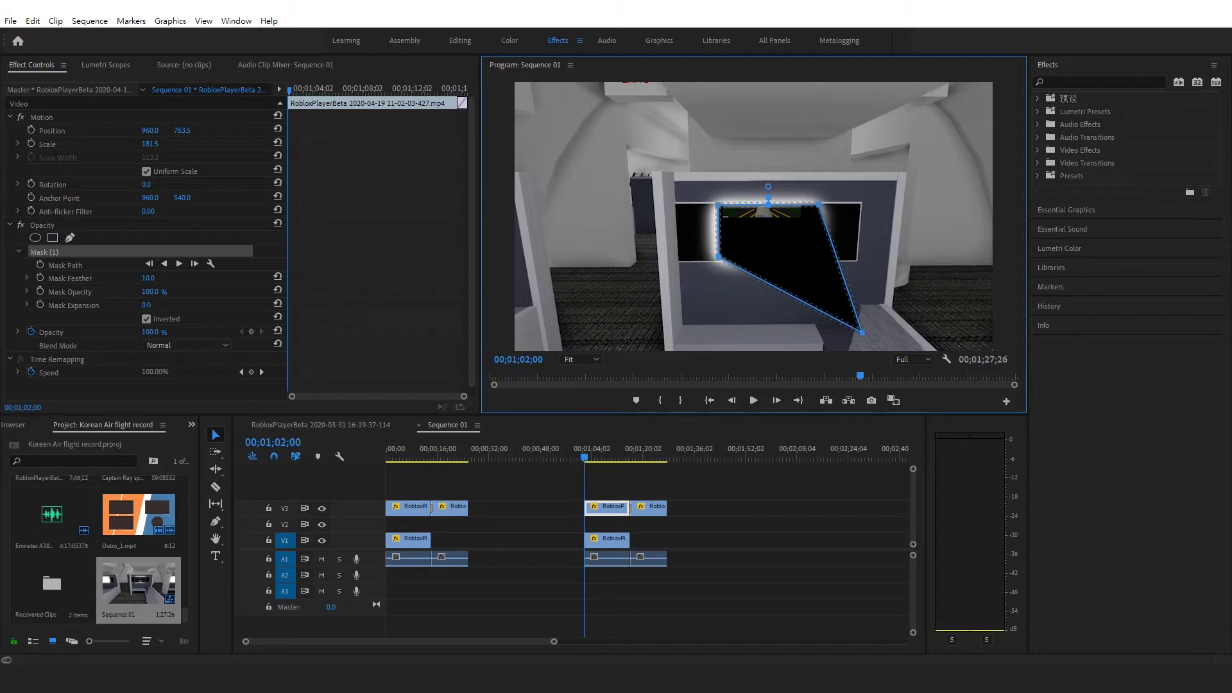
pyautogui.moveTo(861, 333); pyautogui.dragTo(821, 262)
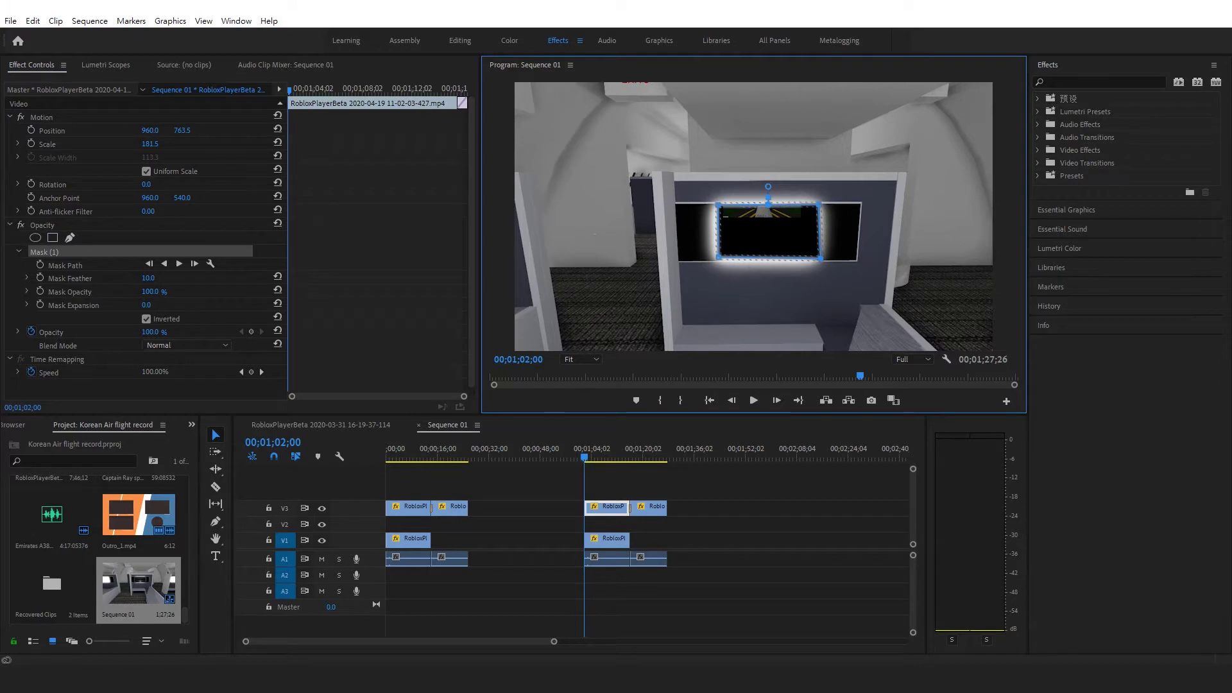
# Lock track V3 and fit the V1 TV clip inside the masked screen at Position 1018.8, 602.5 and Scale 23.9.
pyautogui.click(605, 540)
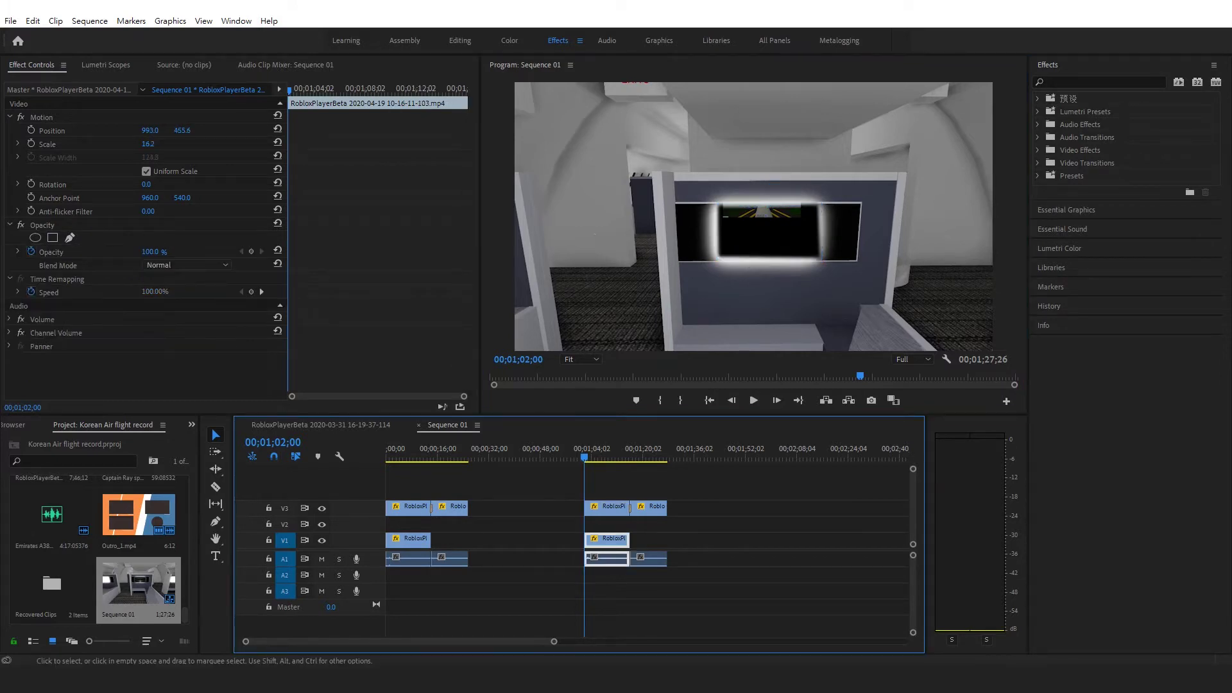
pyautogui.click(268, 508)
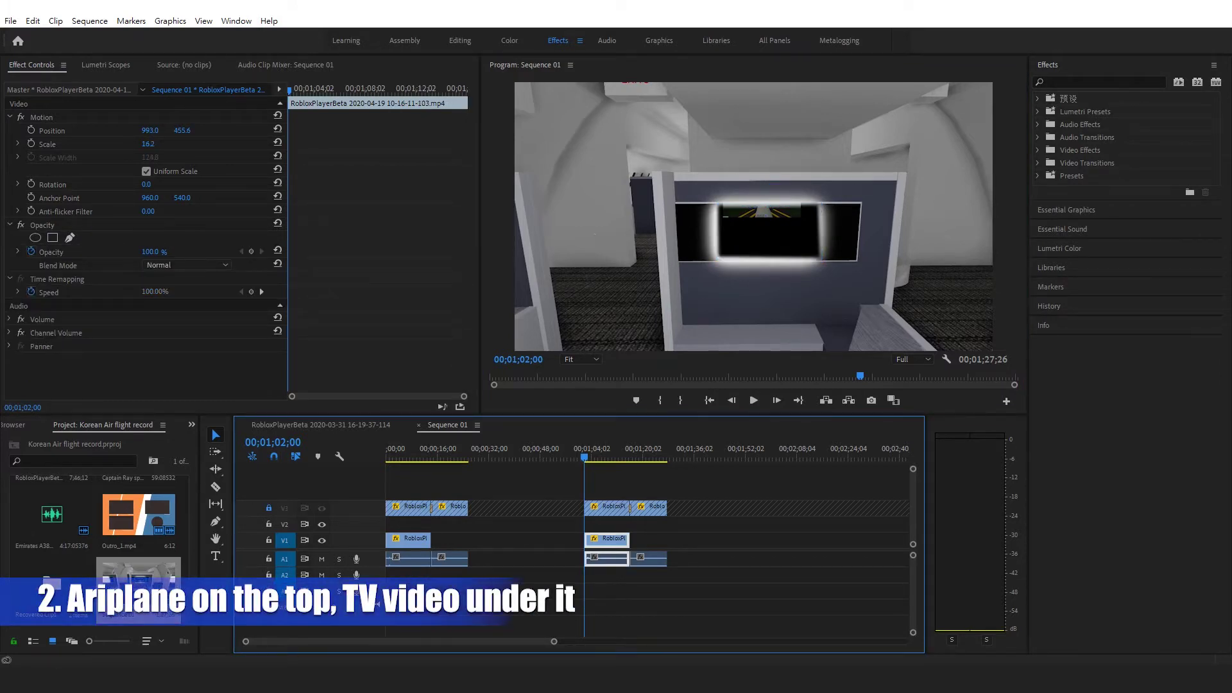
pyautogui.moveTo(584, 457)
pyautogui.mouseDown()
pyautogui.moveTo(613, 457)
pyautogui.moveTo(596, 457)
pyautogui.mouseUp()
pyautogui.moveTo(335, 89); pyautogui.dragTo(289, 89)
pyautogui.doubleClick(762, 211)
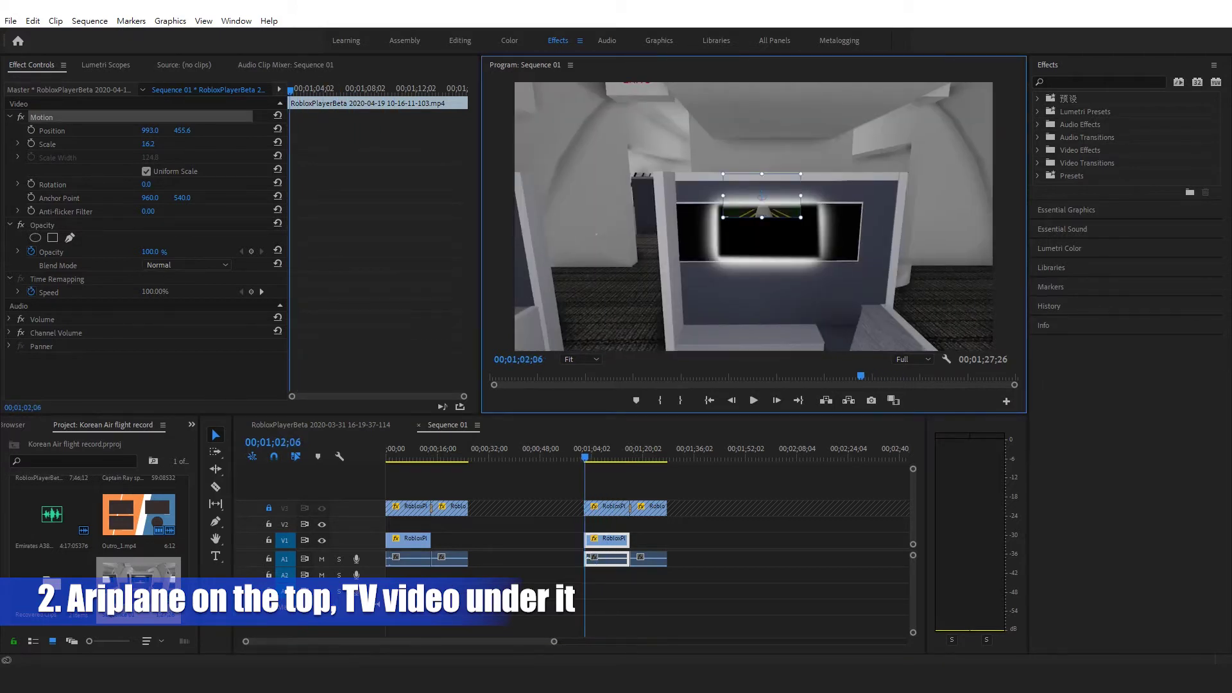
pyautogui.moveTo(762, 195); pyautogui.dragTo(755, 224)
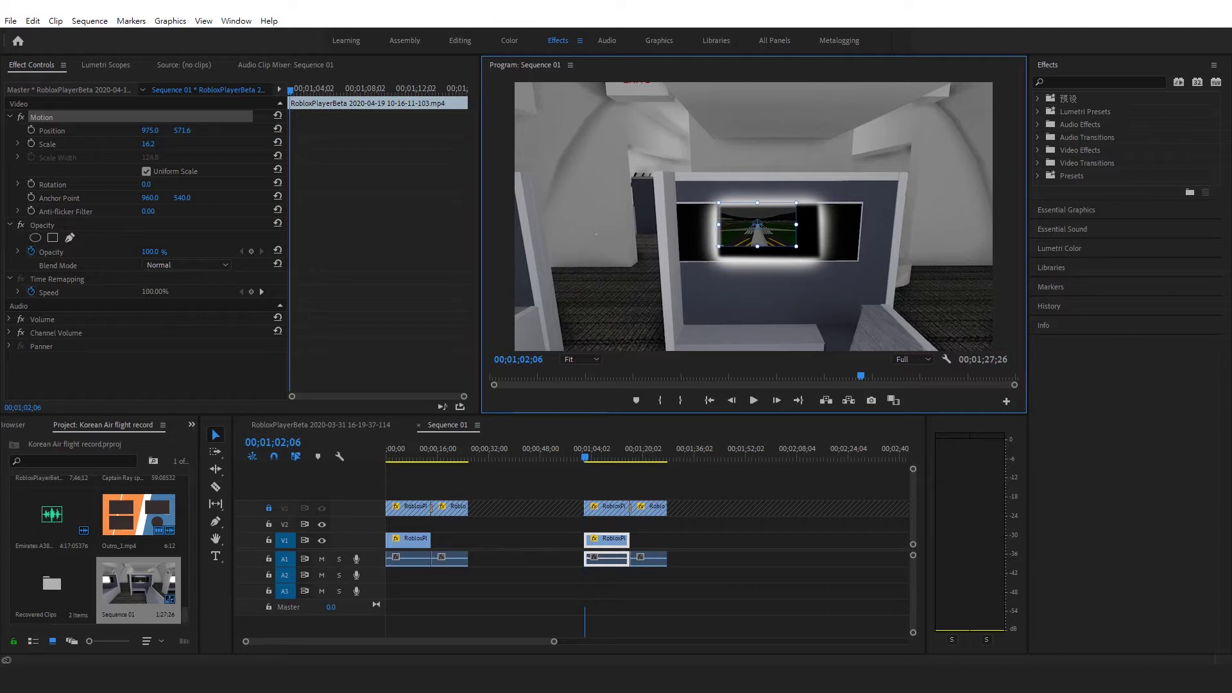
pyautogui.moveTo(758, 224); pyautogui.dragTo(768, 232)
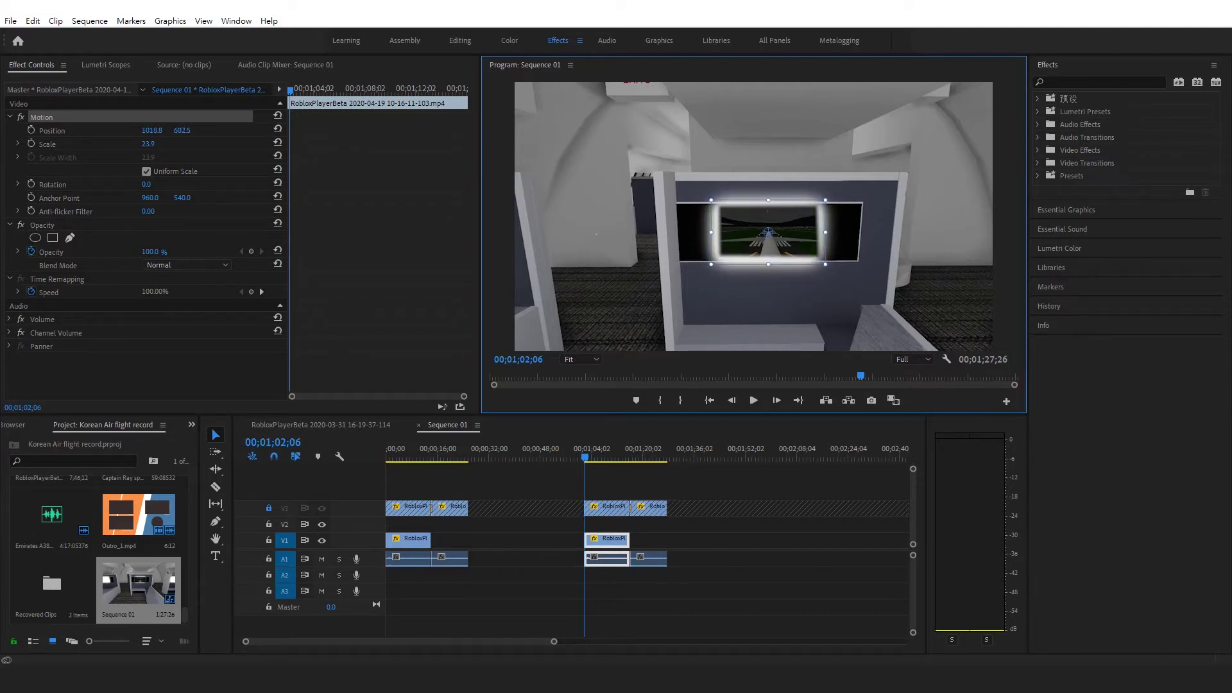
# Play the masked section through to check the TV video, return to 00;01;02;06 and deselect the clip.
pyautogui.moveTo(584, 456); pyautogui.dragTo(581, 457)
pyautogui.press('space')
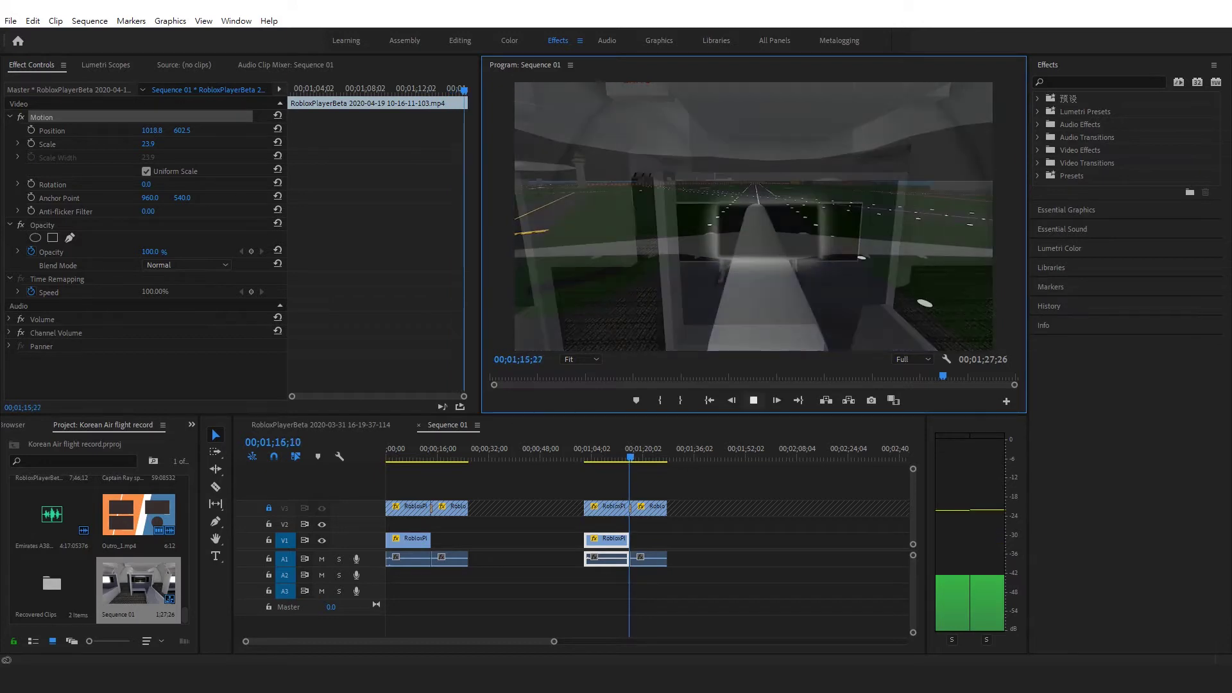
pyautogui.press('space')
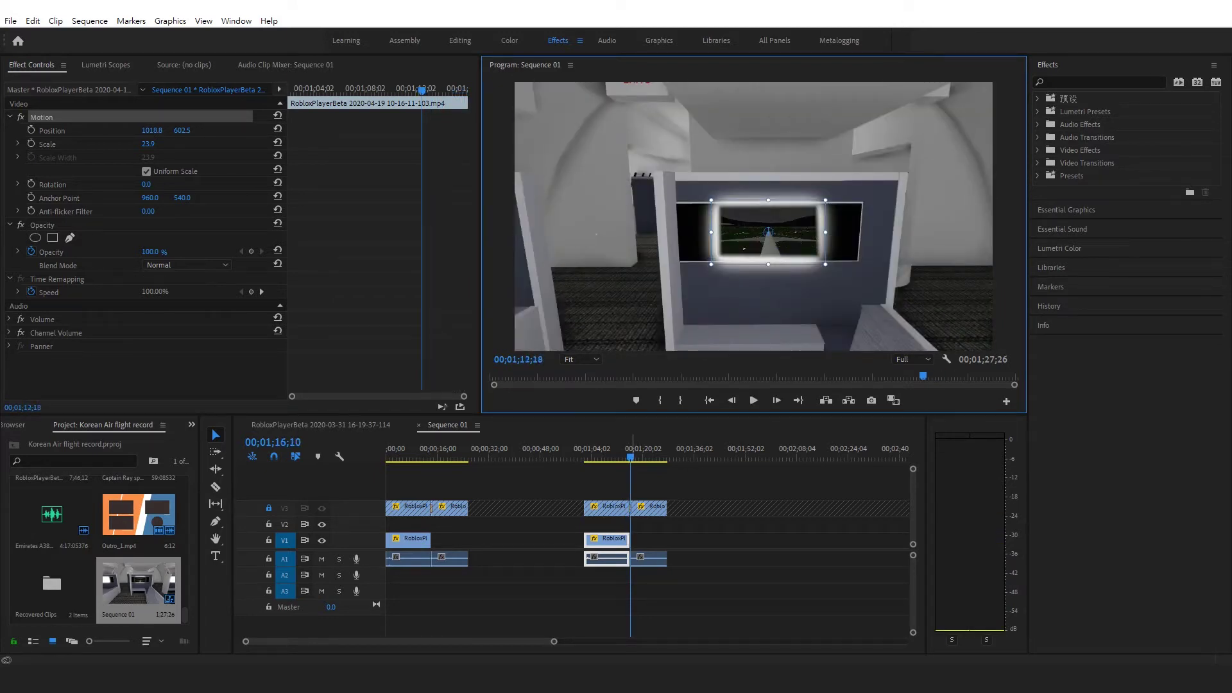
pyautogui.moveTo(618, 457); pyautogui.dragTo(585, 457)
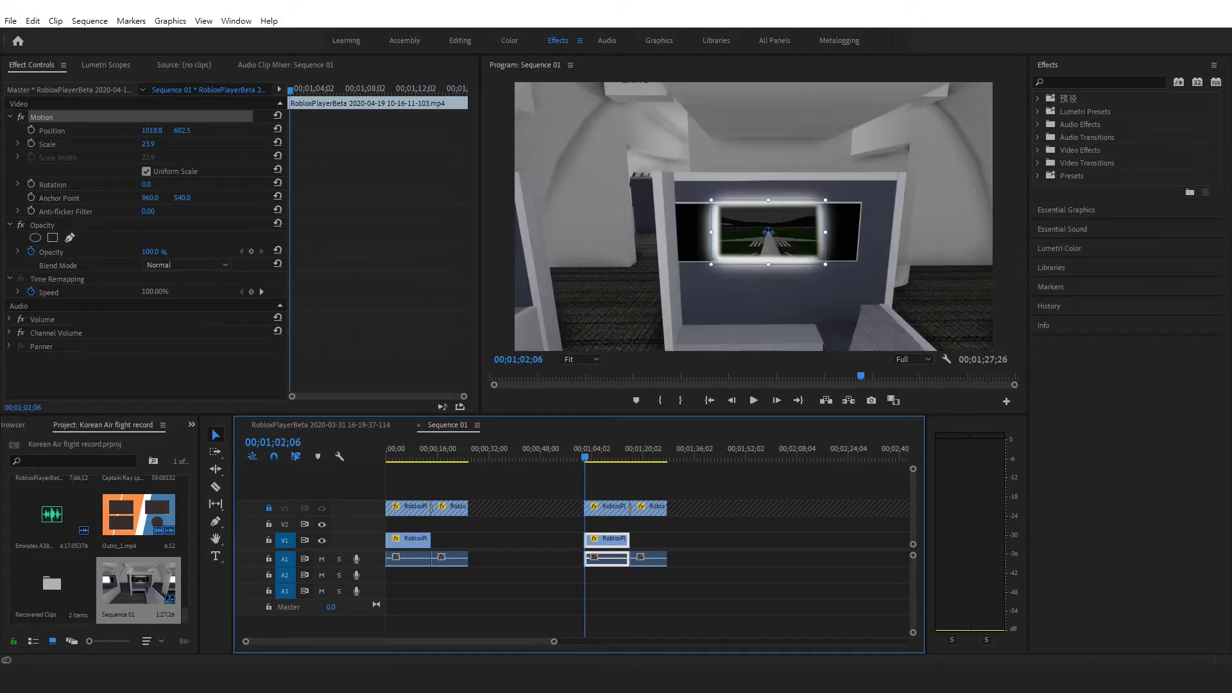
pyautogui.click(596, 235)
pyautogui.click(605, 482)
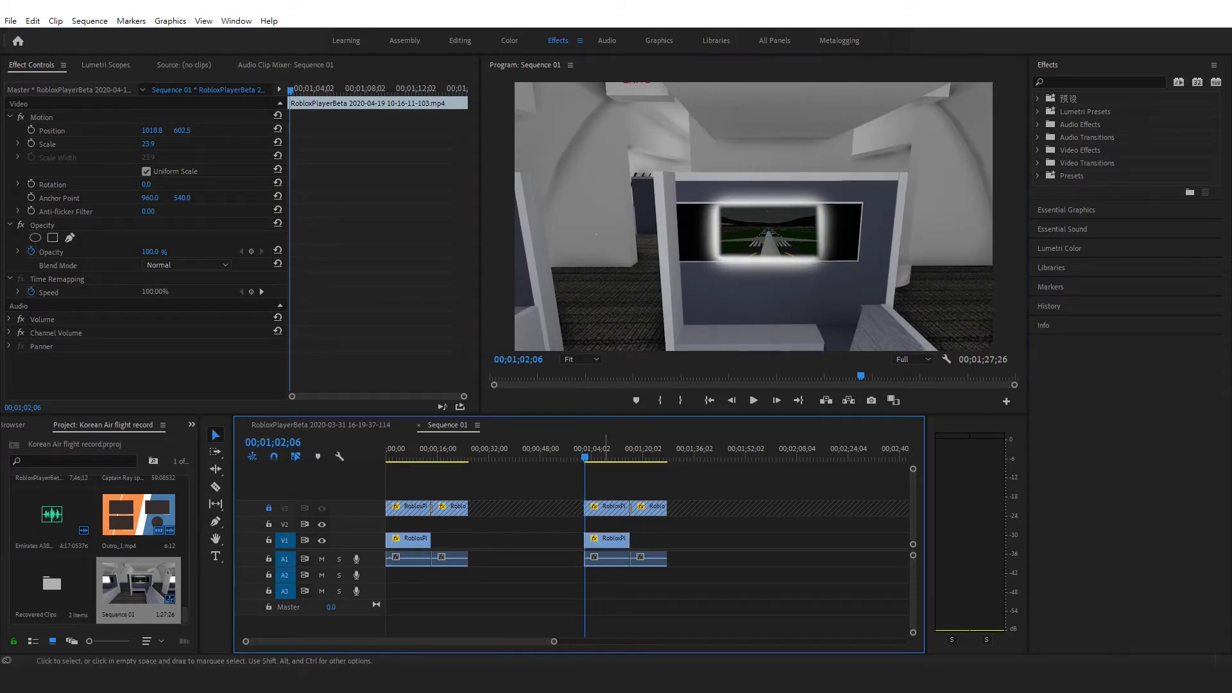
# Unlock V3 and keyframe the airplane clip's Position and Scale from 00;01;02;06, reaching Position 960, 991.5 and Scale 324.5 at 00;01;09;02.
pyautogui.click(269, 508)
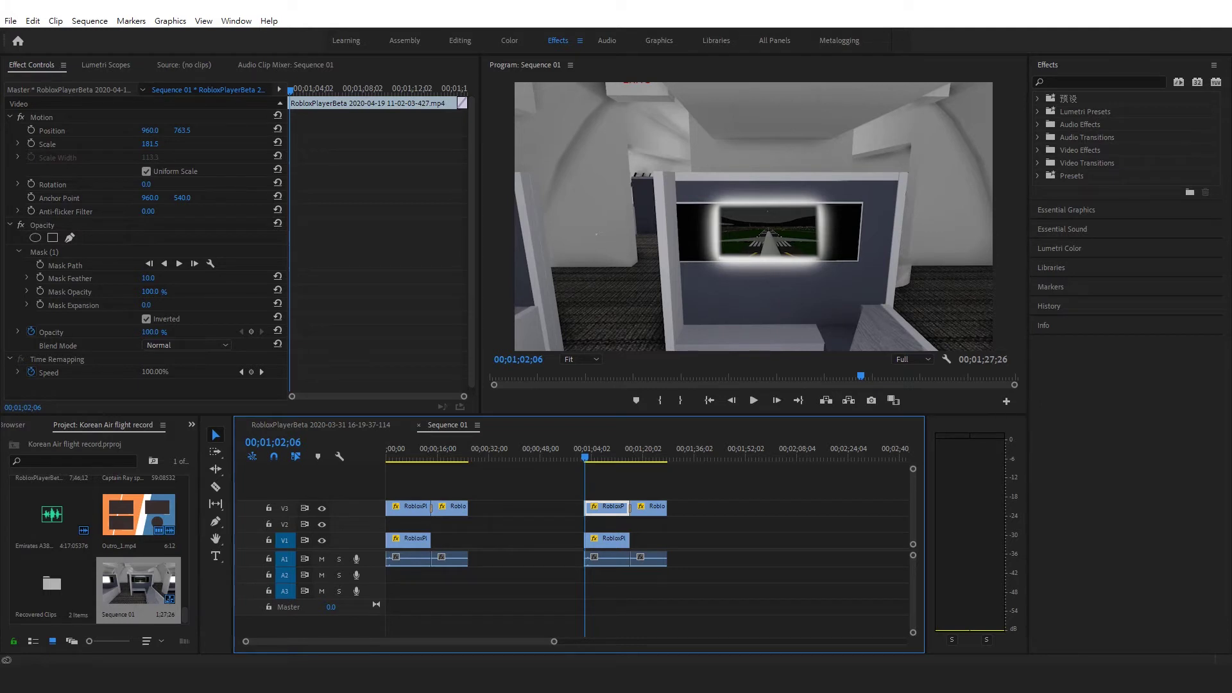
pyautogui.click(31, 131)
pyautogui.click(31, 143)
pyautogui.moveTo(290, 90); pyautogui.dragTo(374, 91)
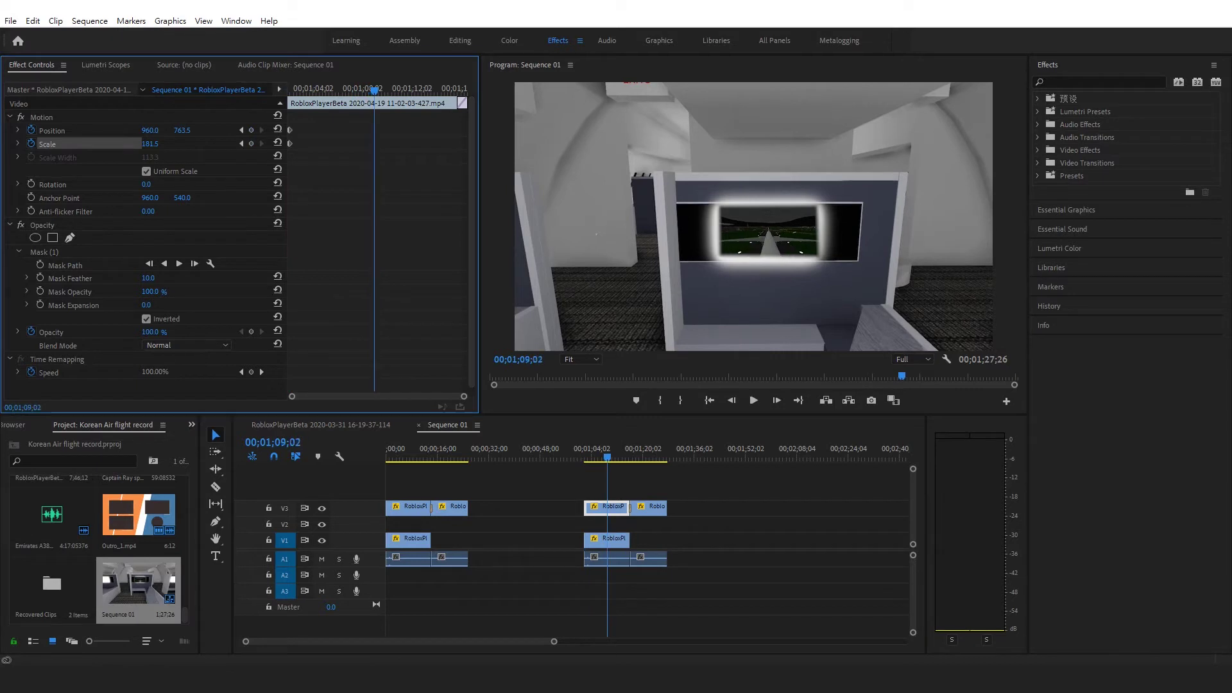
pyautogui.moveTo(149, 143); pyautogui.dragTo(270, 131)
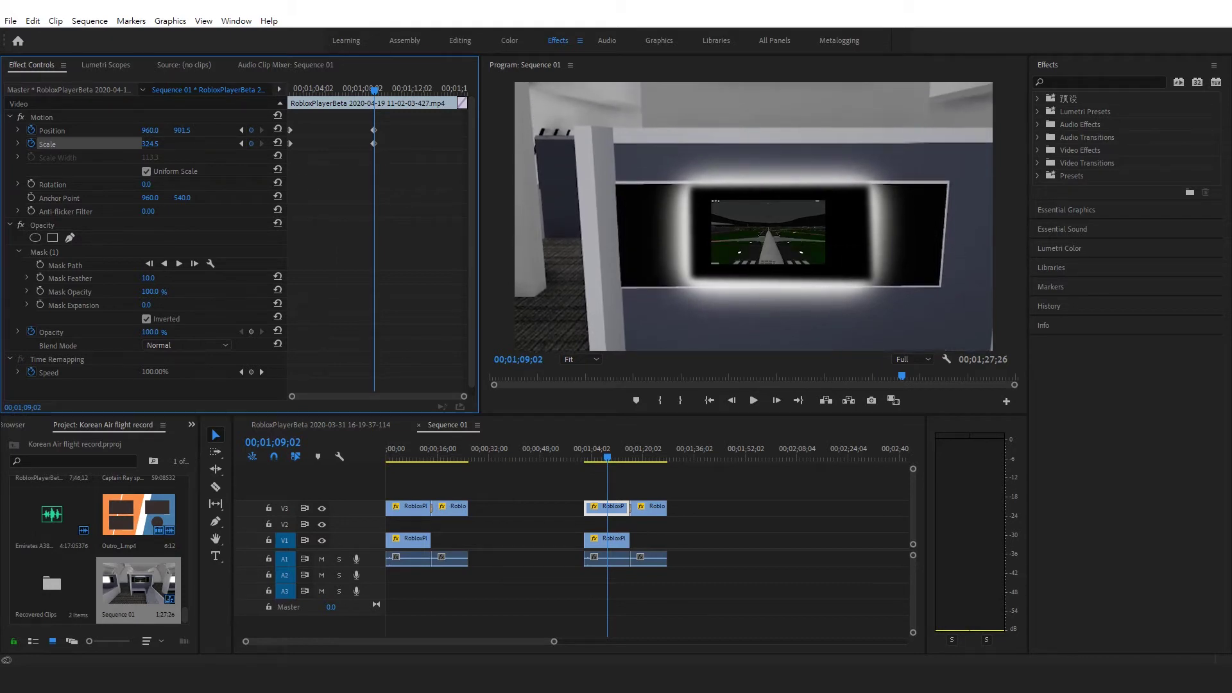
# Add end keyframes to the airplane clip at 00;01;15;13 with Position 909, 997.5 and Scale 487.5.
pyautogui.moveTo(374, 91); pyautogui.dragTo(453, 91)
pyautogui.moveTo(150, 143); pyautogui.dragTo(243, 130)
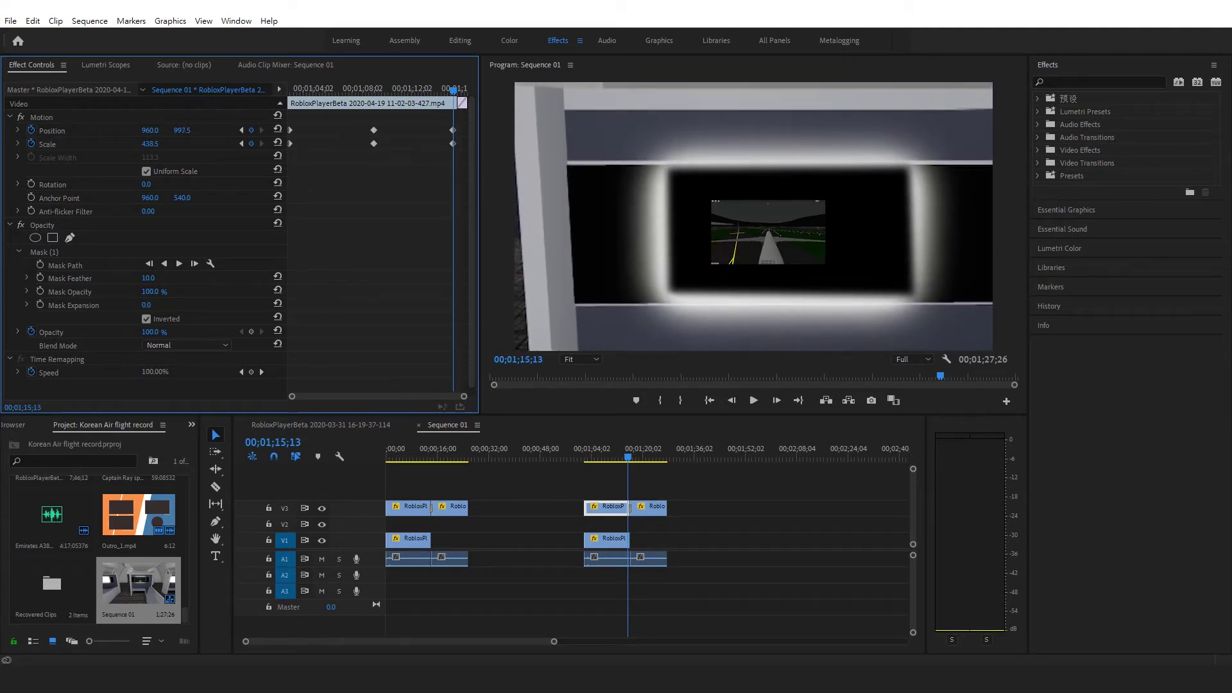
pyautogui.moveTo(150, 144); pyautogui.dragTo(117, 130)
pyautogui.click(171, 146)
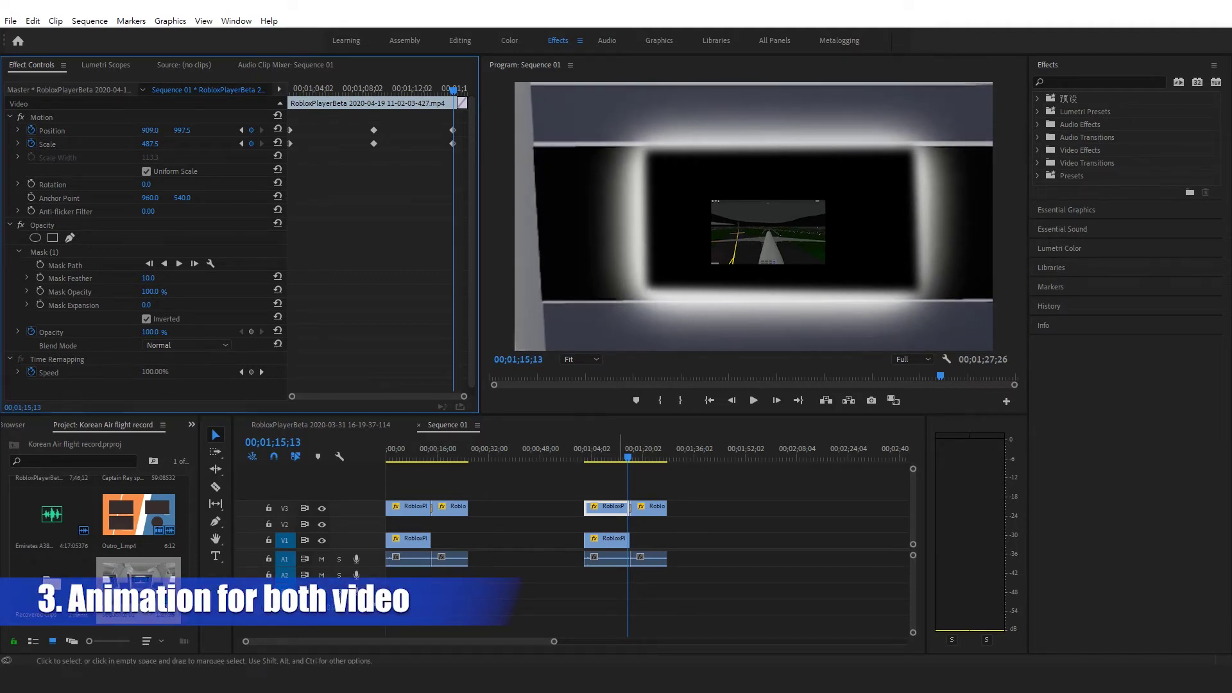
# Lock V3 and start Position and Scale keyframes on the V1 TV clip at 00;01;02;06.
pyautogui.click(607, 540)
pyautogui.click(615, 457)
pyautogui.click(268, 508)
pyautogui.moveTo(615, 457); pyautogui.dragTo(585, 457)
pyautogui.click(30, 131)
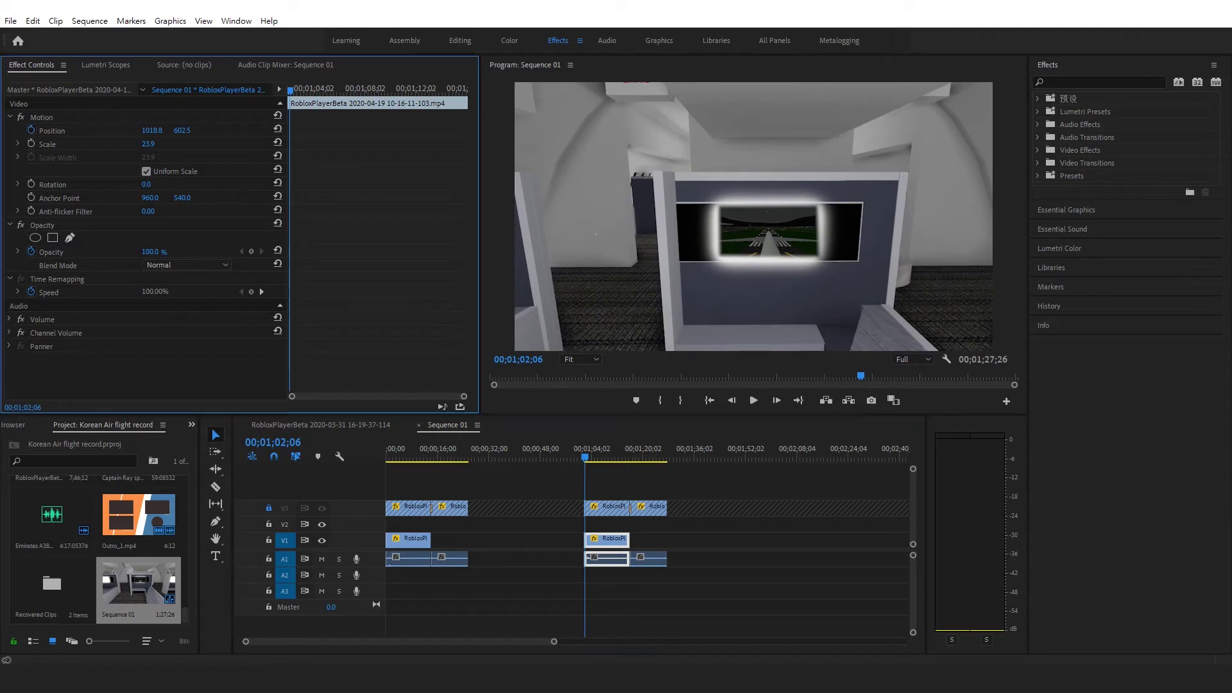
pyautogui.click(31, 144)
# Add end keyframes to the TV clip at 00;01;15;15 with Position 1039.8, 495.5 and Scale 71.9 to fill the enlarged screen.
pyautogui.moveTo(290, 91); pyautogui.dragTo(442, 90)
pyautogui.moveTo(624, 457); pyautogui.dragTo(627, 457)
pyautogui.click(251, 130)
pyautogui.click(251, 144)
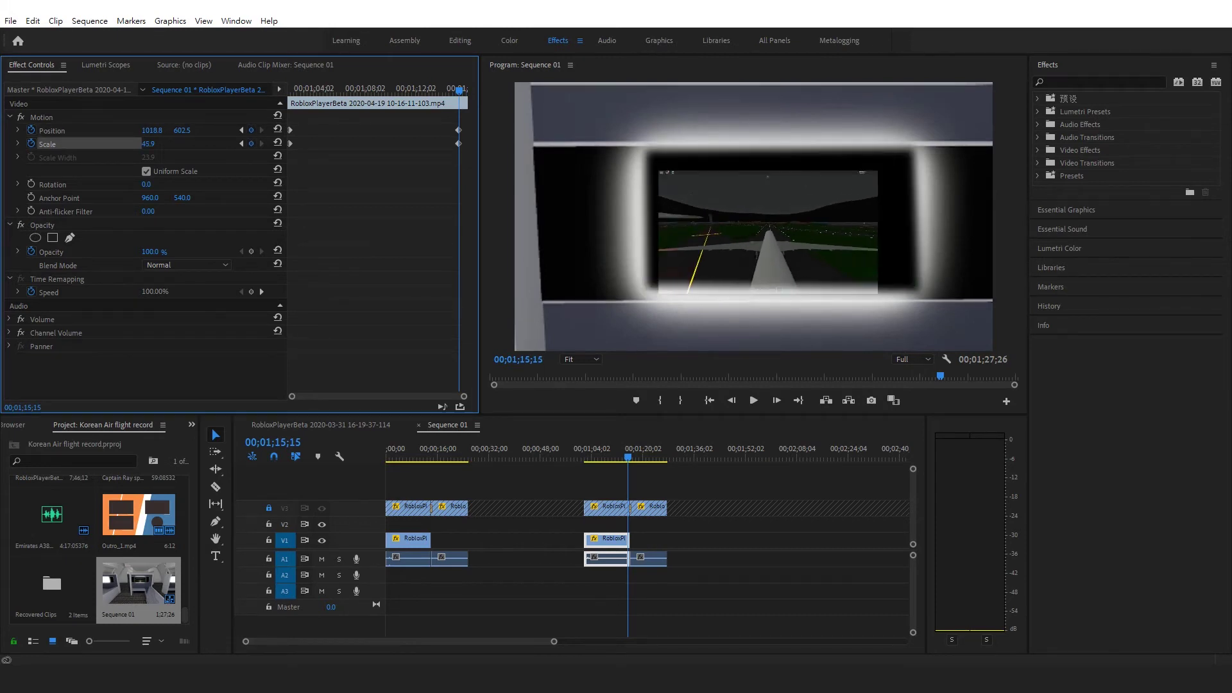
pyautogui.moveTo(151, 130); pyautogui.dragTo(141, 130)
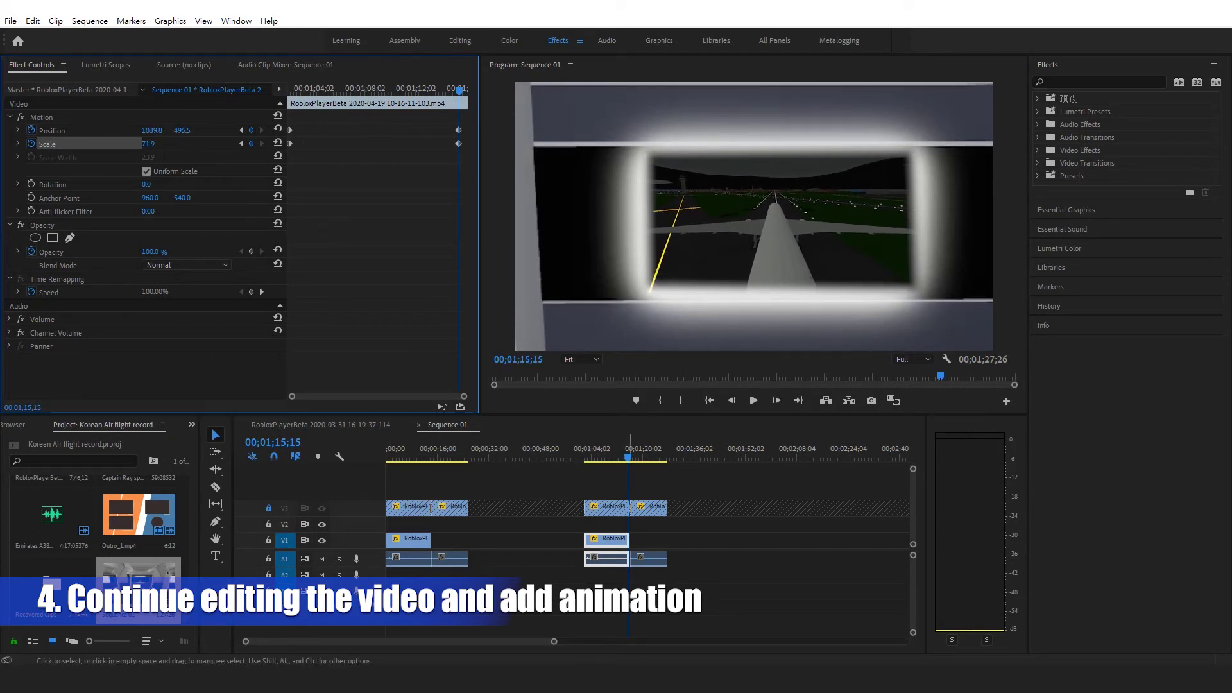
# Play the sequence from just before the masked clips to review the zoom animation on both videos.
pyautogui.moveTo(459, 90); pyautogui.dragTo(277, 85)
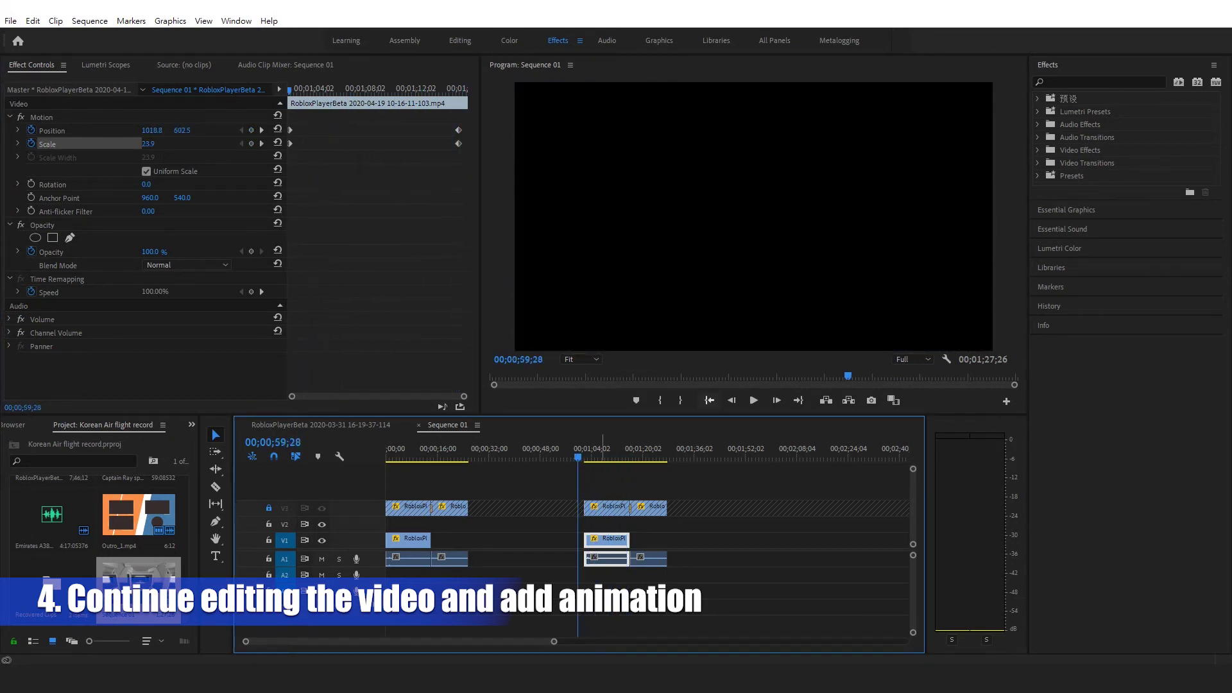
pyautogui.click(753, 399)
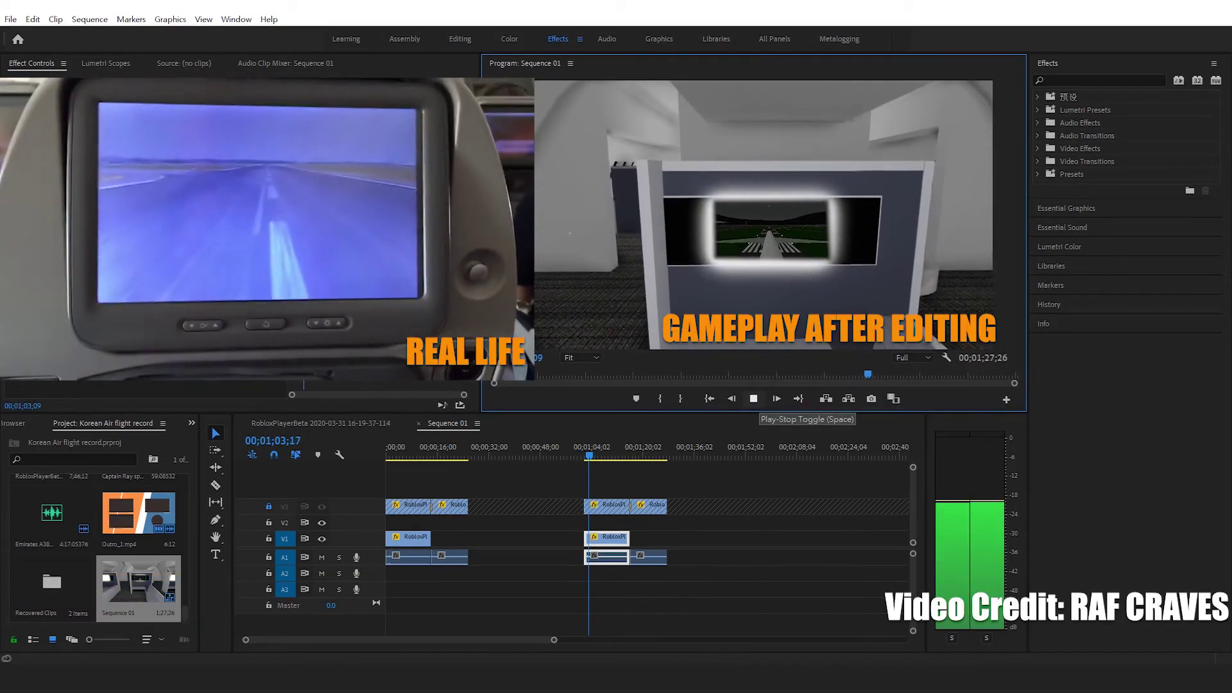